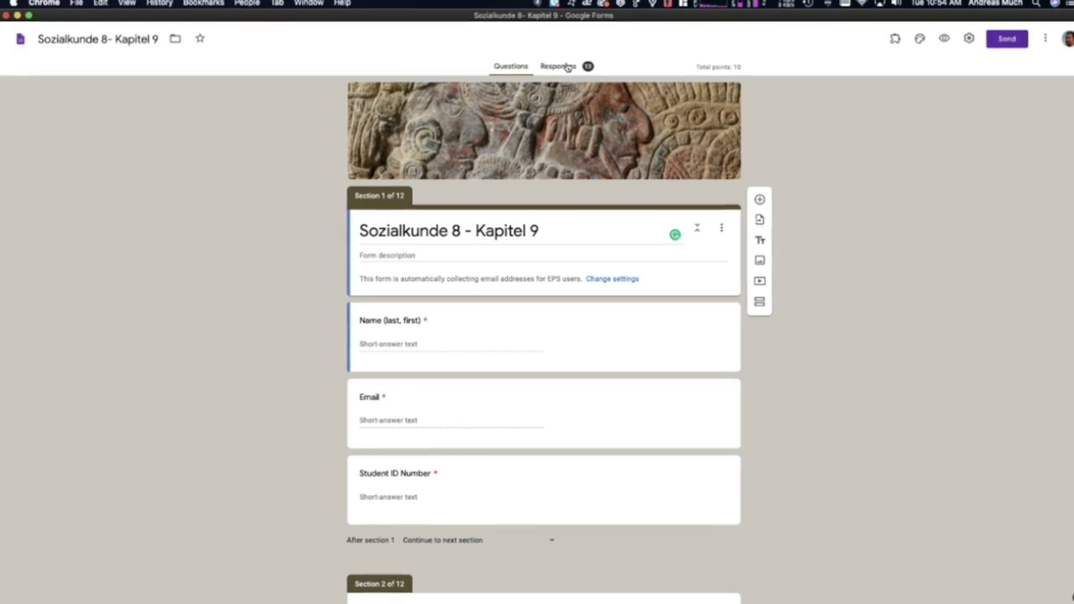
# - Show the Sozialkunde 8 - Kapitel 9 quiz's Responses summary: 13 responses, average 7.38/10
pyautogui.click(567, 67)
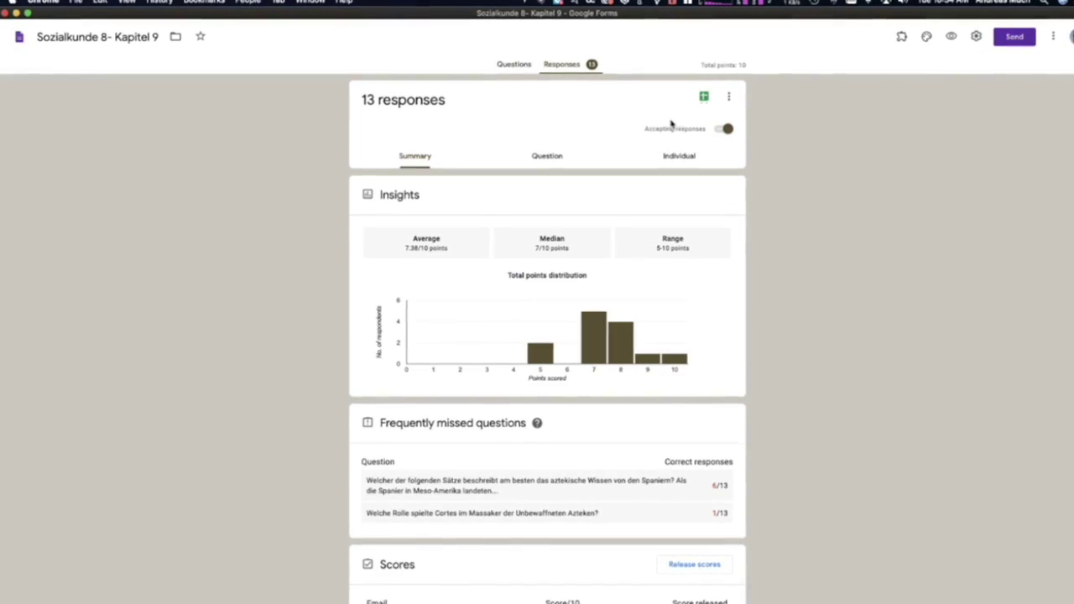
# - Open the quiz responses in the linked Sheets spreadsheet and move its window to the left
pyautogui.click(721, 95)
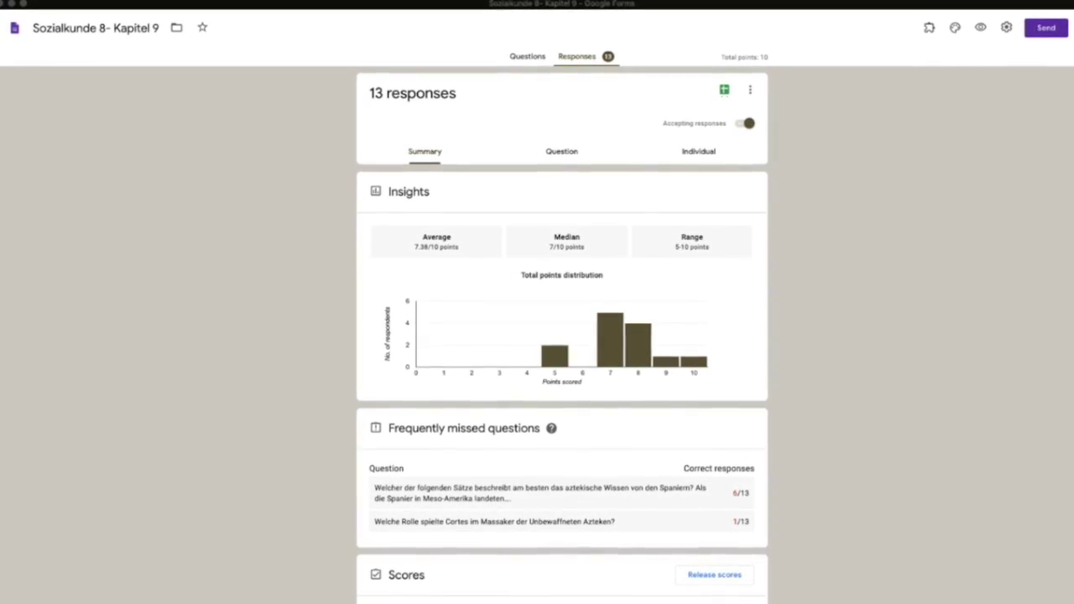
pyautogui.moveTo(867, 68); pyautogui.dragTo(258, 69)
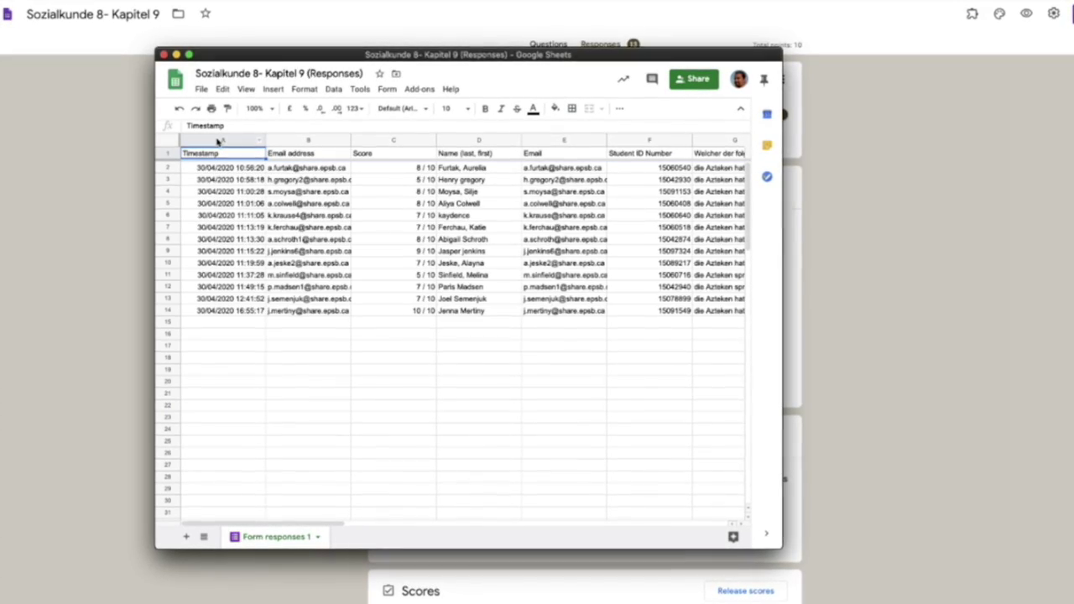
# - Move the Timestamp and Email address columns past the last column, to column S
pyautogui.moveTo(218, 141); pyautogui.dragTo(309, 136)
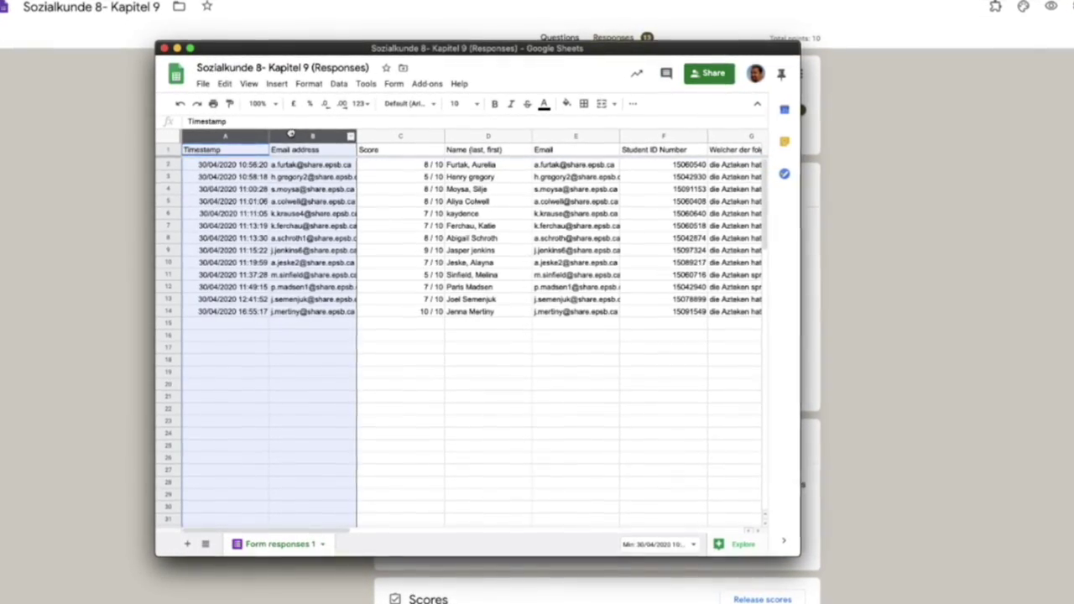
pyautogui.moveTo(290, 135); pyautogui.dragTo(482, 136)
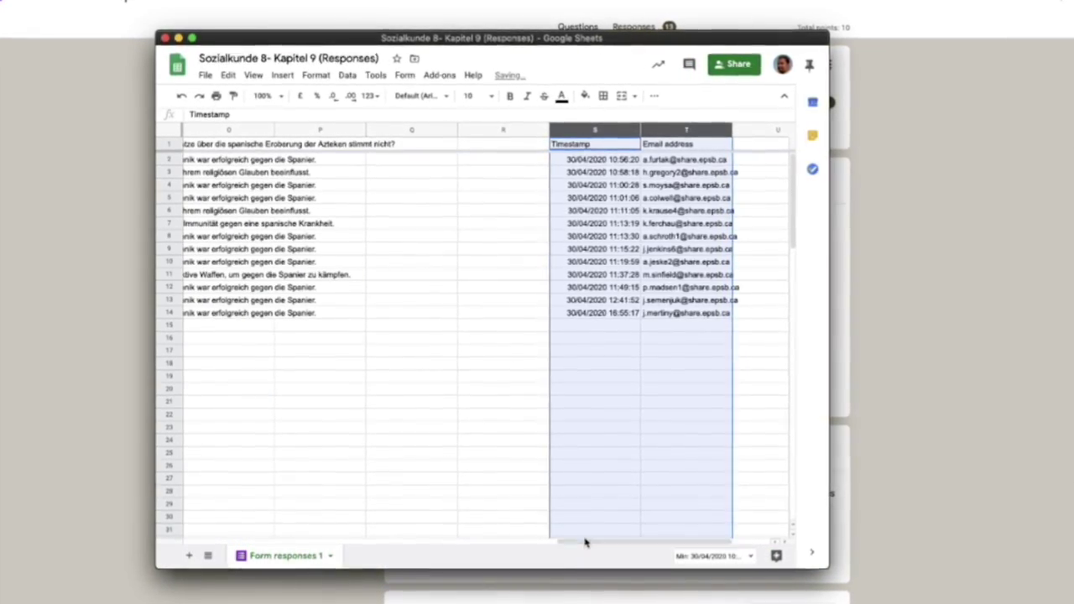
pyautogui.moveTo(585, 541); pyautogui.dragTo(448, 543)
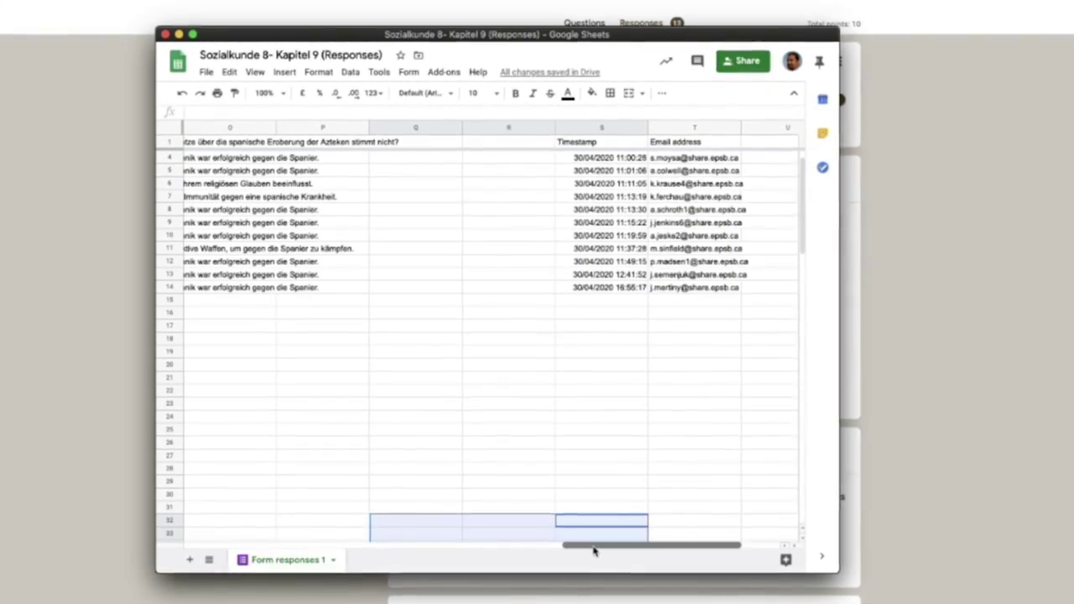
pyautogui.moveTo(593, 550); pyautogui.dragTo(214, 556)
# - Reorder the first columns to Name, Student ID Number, then Score
pyautogui.scroll(2, 252, 326)
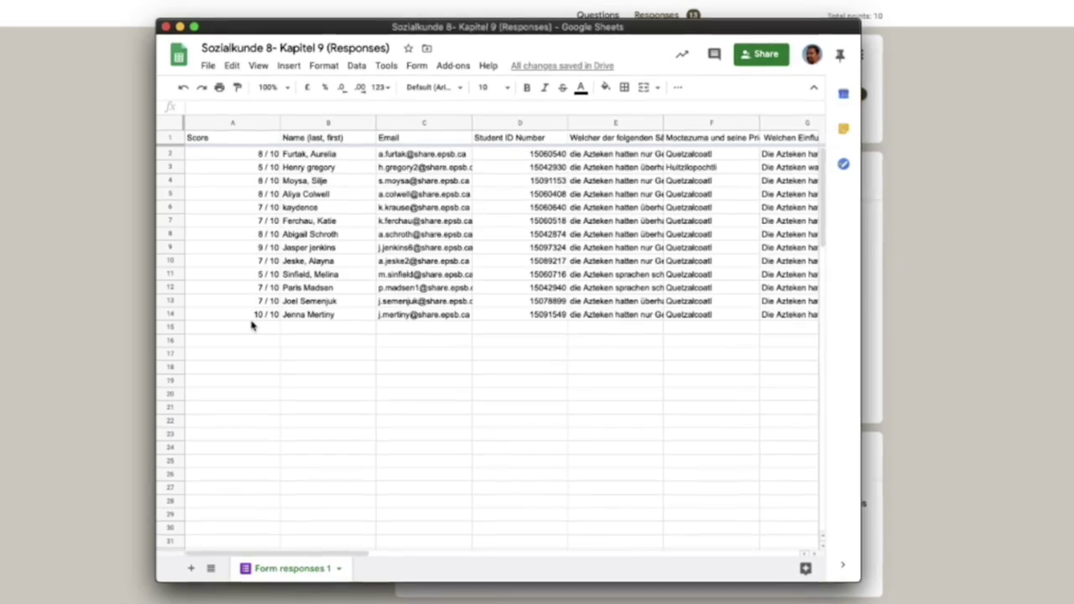
pyautogui.click(232, 122)
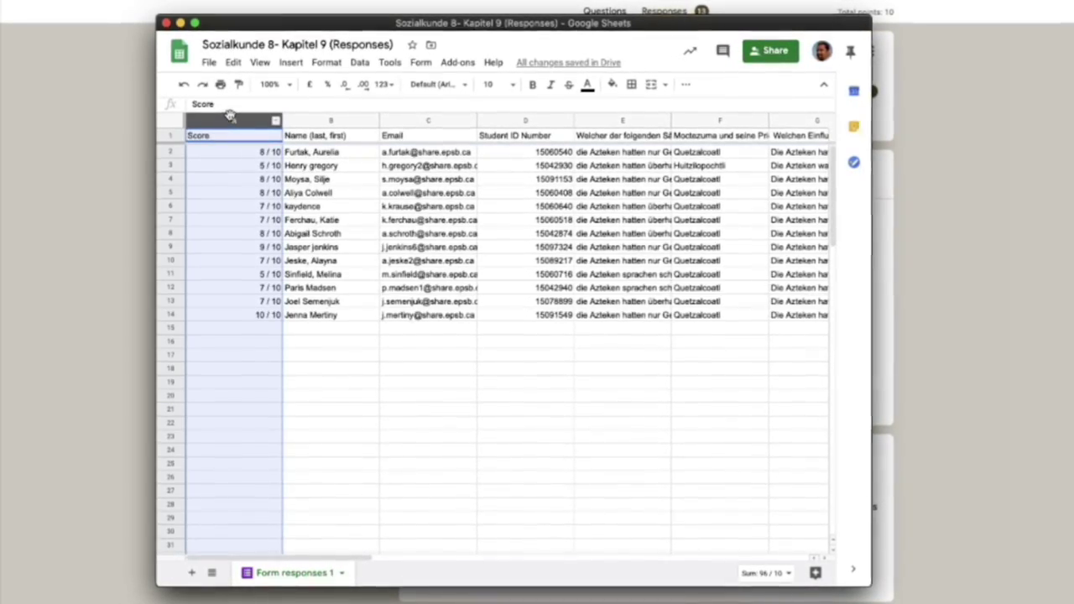
pyautogui.moveTo(231, 117); pyautogui.dragTo(344, 111)
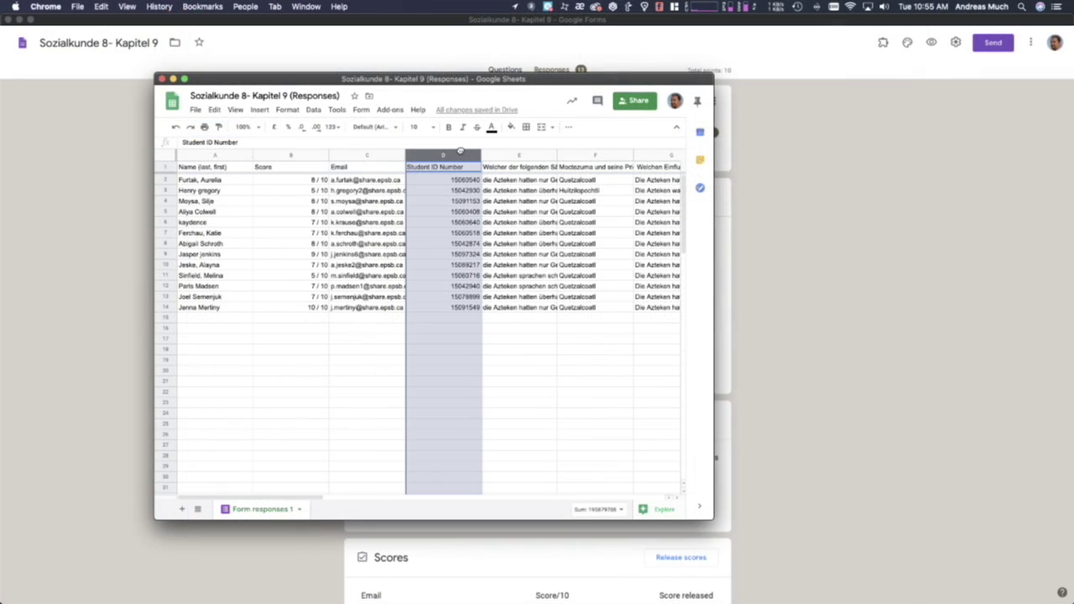
pyautogui.moveTo(459, 149); pyautogui.dragTo(302, 156)
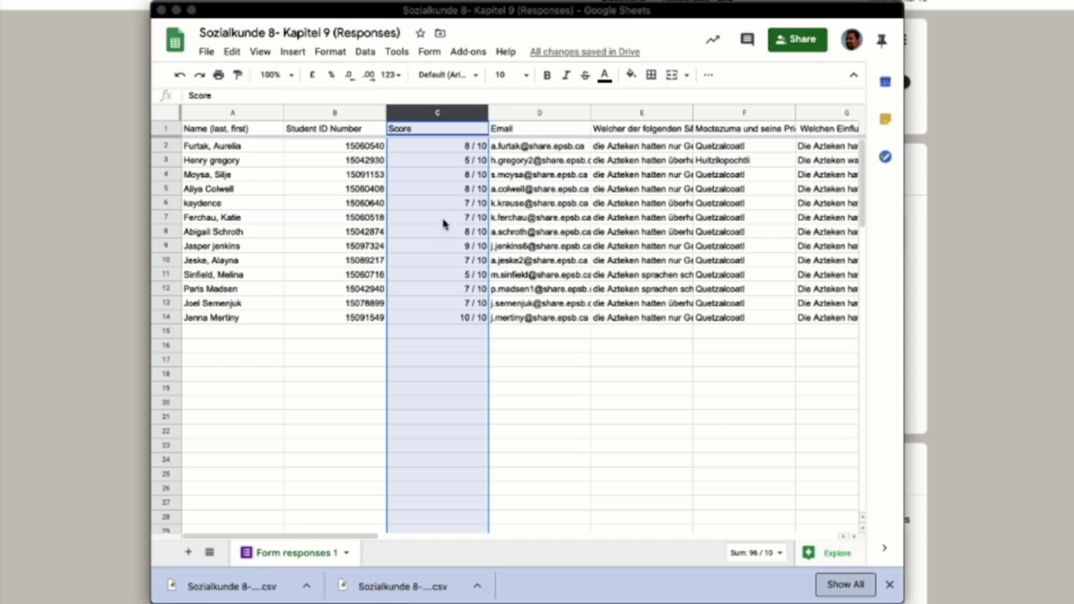
# - Format the Score column as Number and remove both decimal places so scores show as whole numbers
pyautogui.click(335, 55)
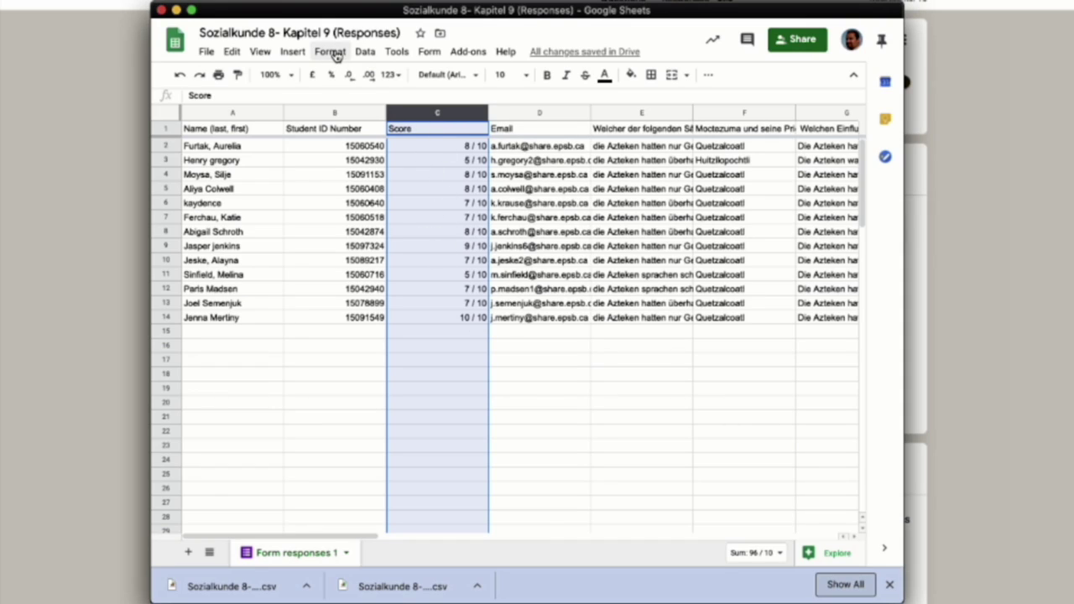
pyautogui.click(335, 54)
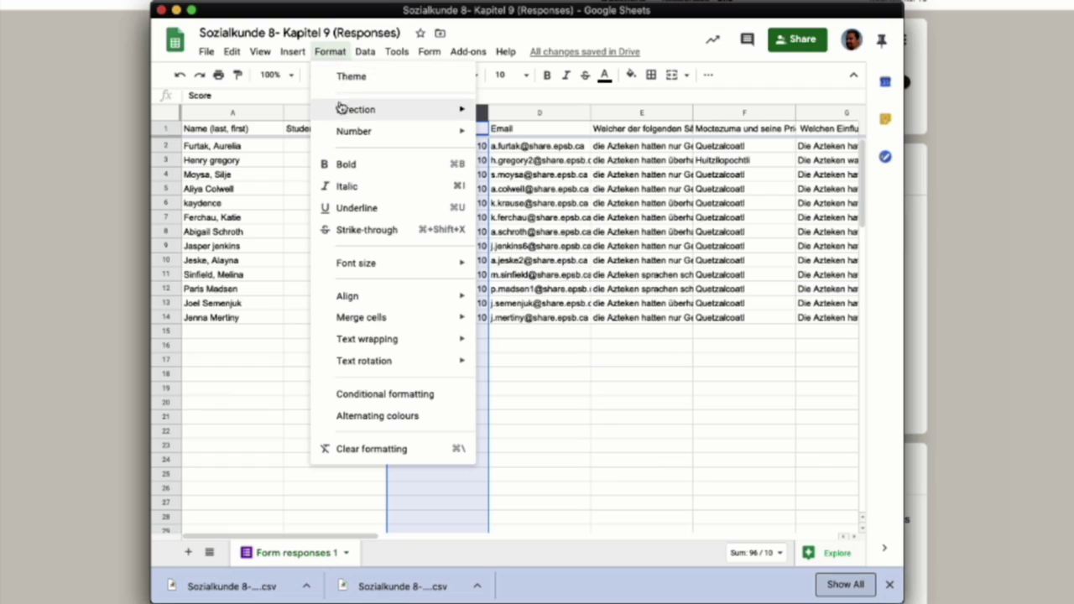
pyautogui.moveTo(349, 136)
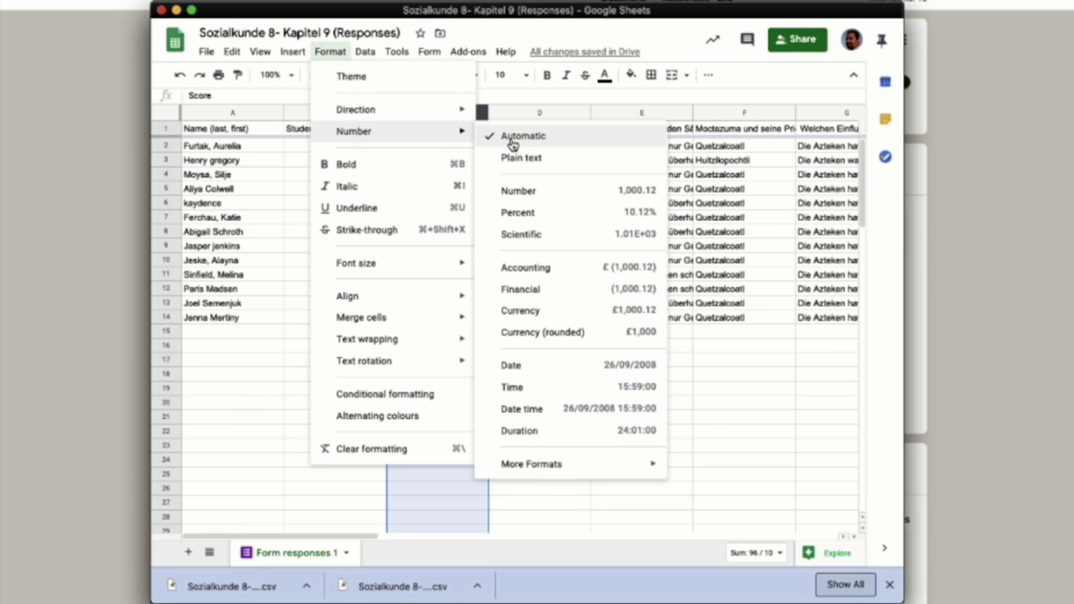
pyautogui.click(542, 193)
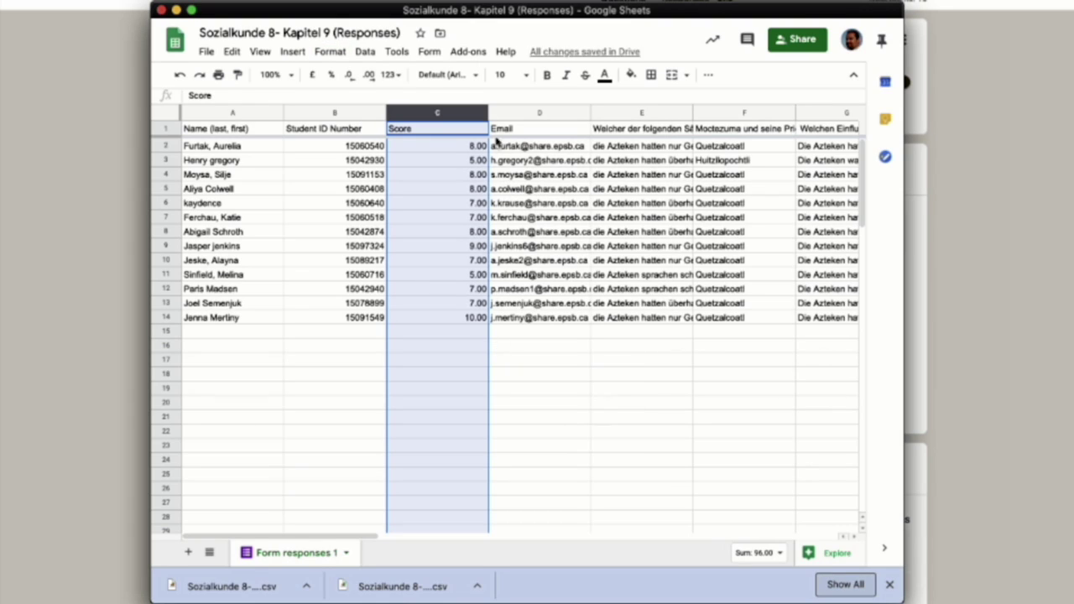
pyautogui.click(351, 77)
pyautogui.click(351, 77)
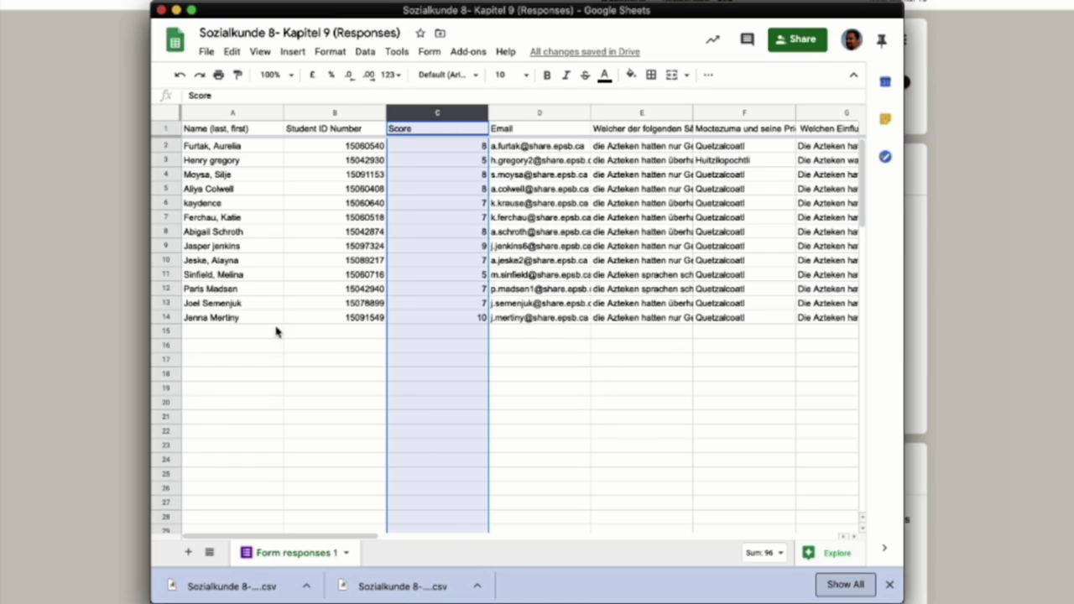
# - Download the current sheet as a comma-separated values (.csv) file to the Desktop
pyautogui.click(207, 52)
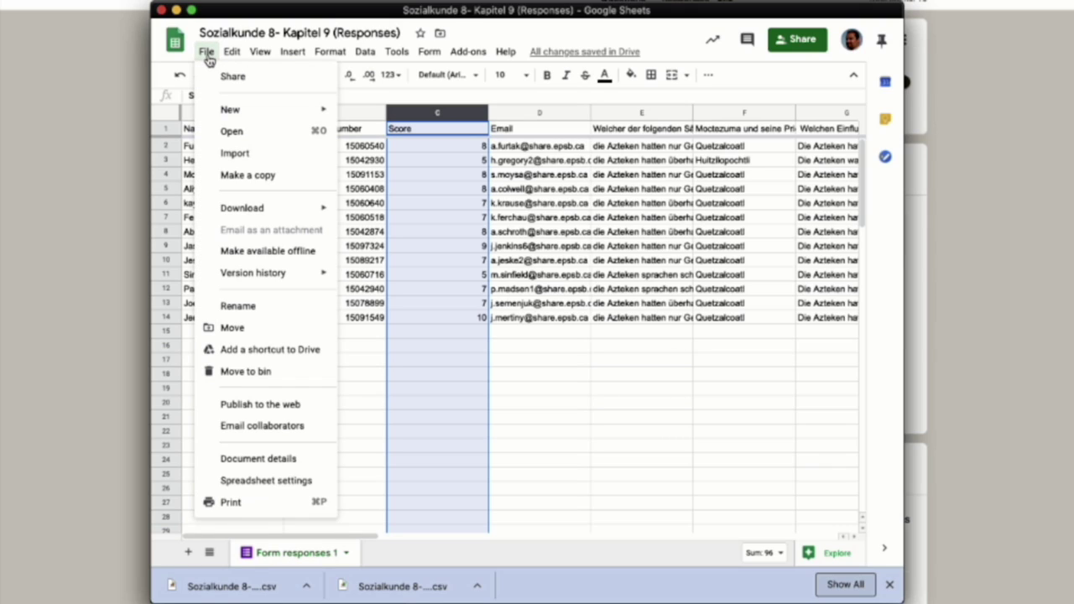
pyautogui.moveTo(224, 209)
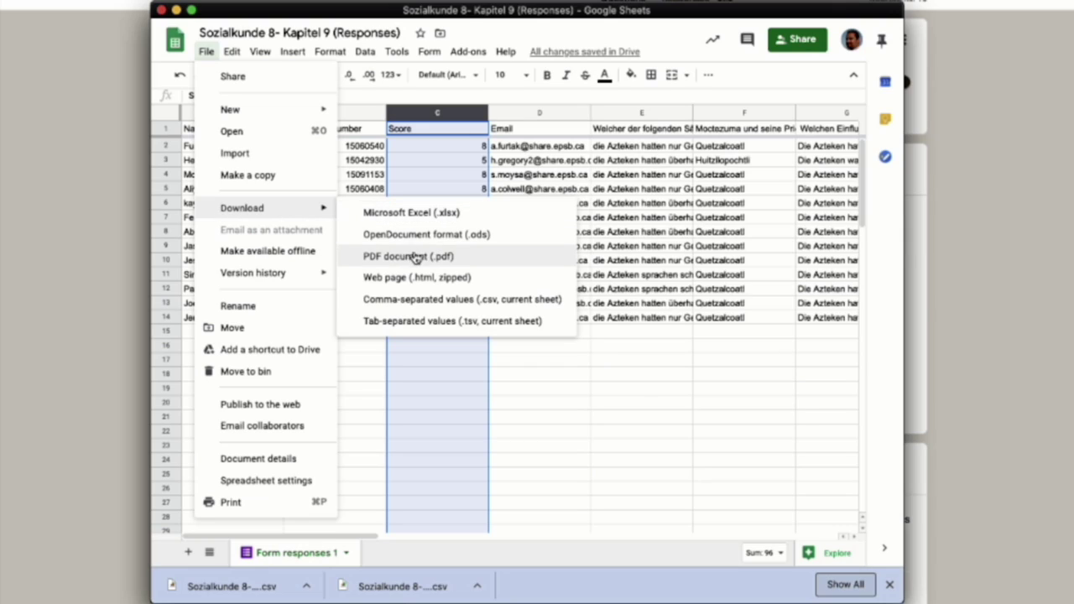
pyautogui.click(423, 304)
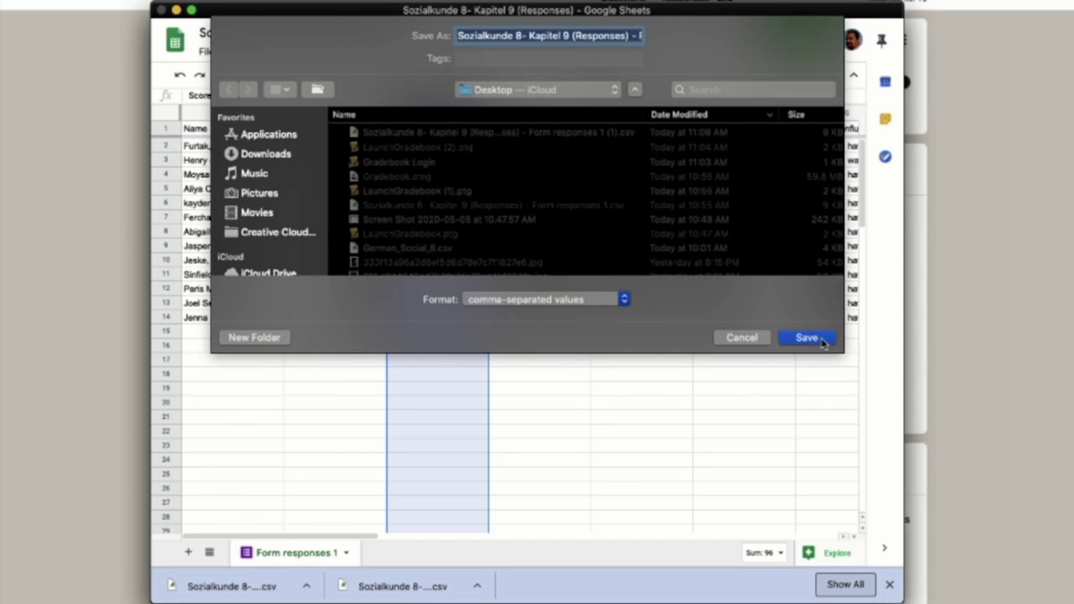
pyautogui.click(806, 338)
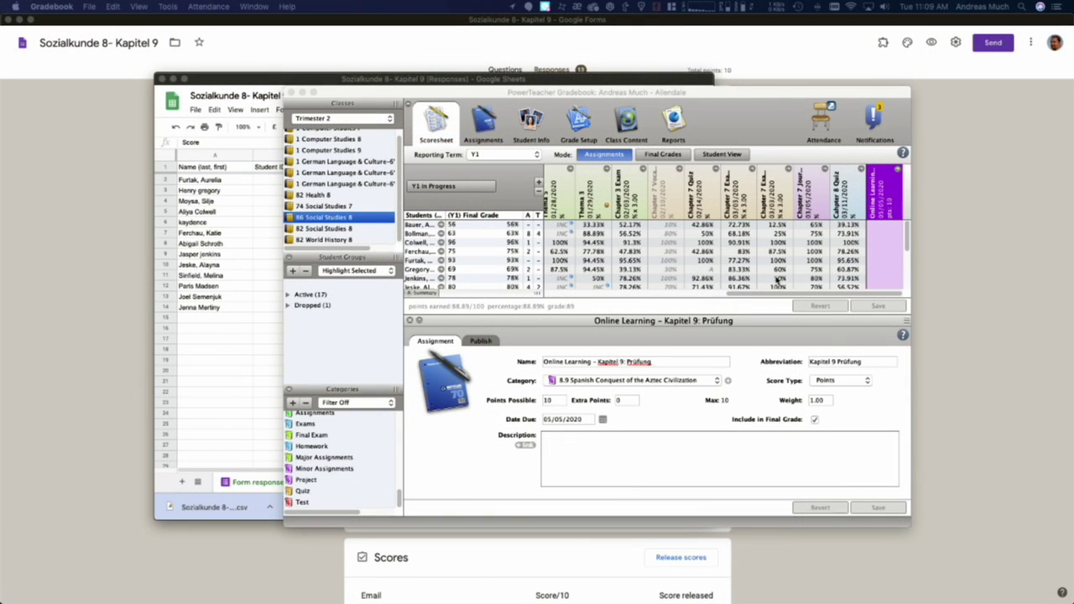
# - Bring the PowerTeacher Gradebook Social Studies 8 scoresheet in front of Google Sheets
pyautogui.click(897, 183)
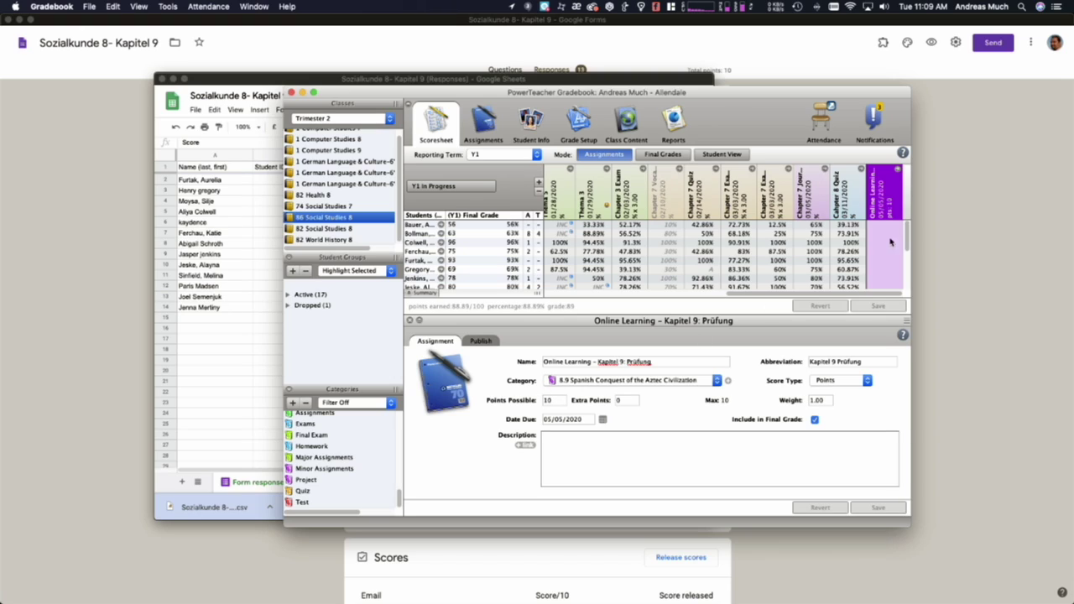
# - Start Import Scores on the Online Learning – Kapitel 9: Prüfung column, loading the Desktop responses CSV
pyautogui.rightClick(886, 201)
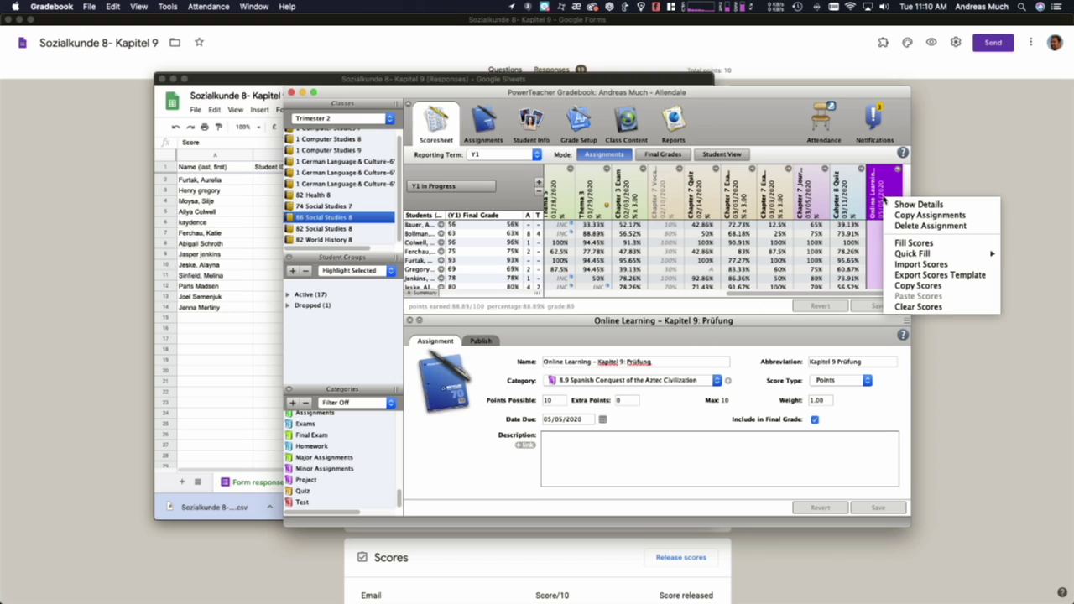
pyautogui.click(921, 265)
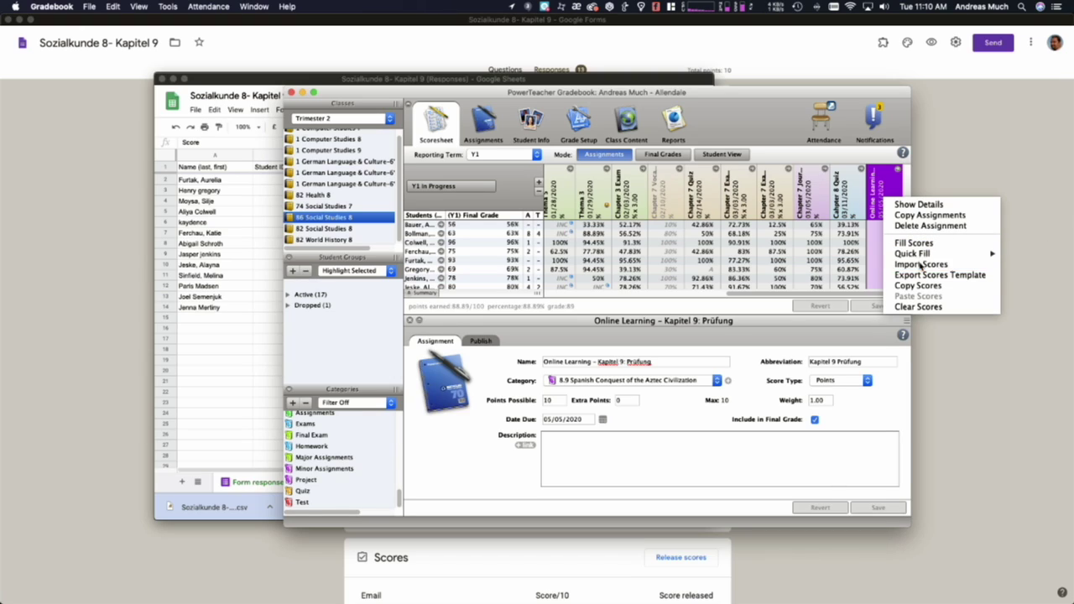
pyautogui.click(442, 154)
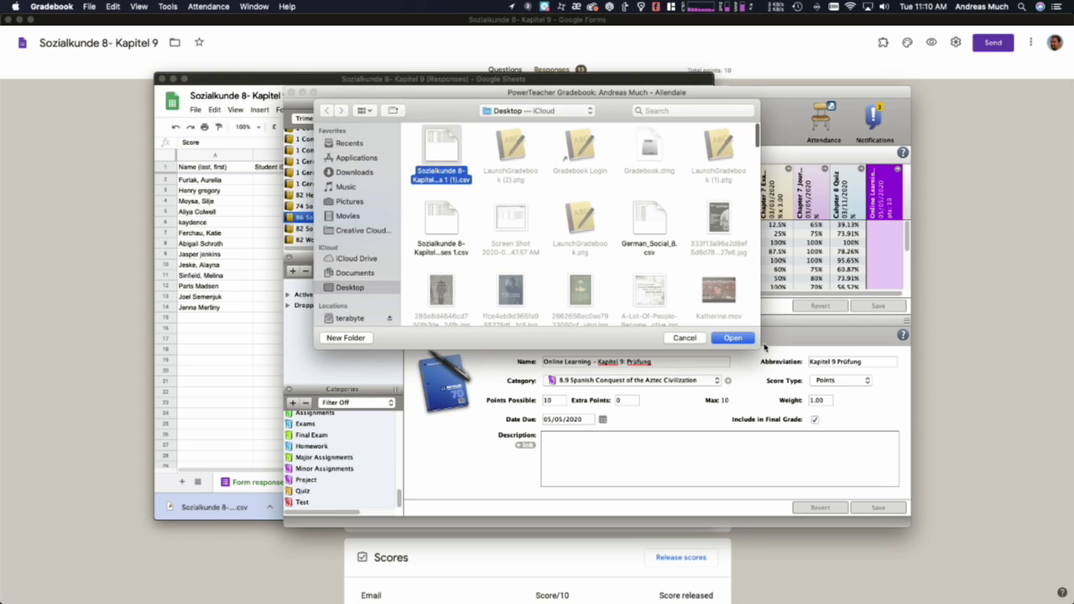
pyautogui.click(749, 338)
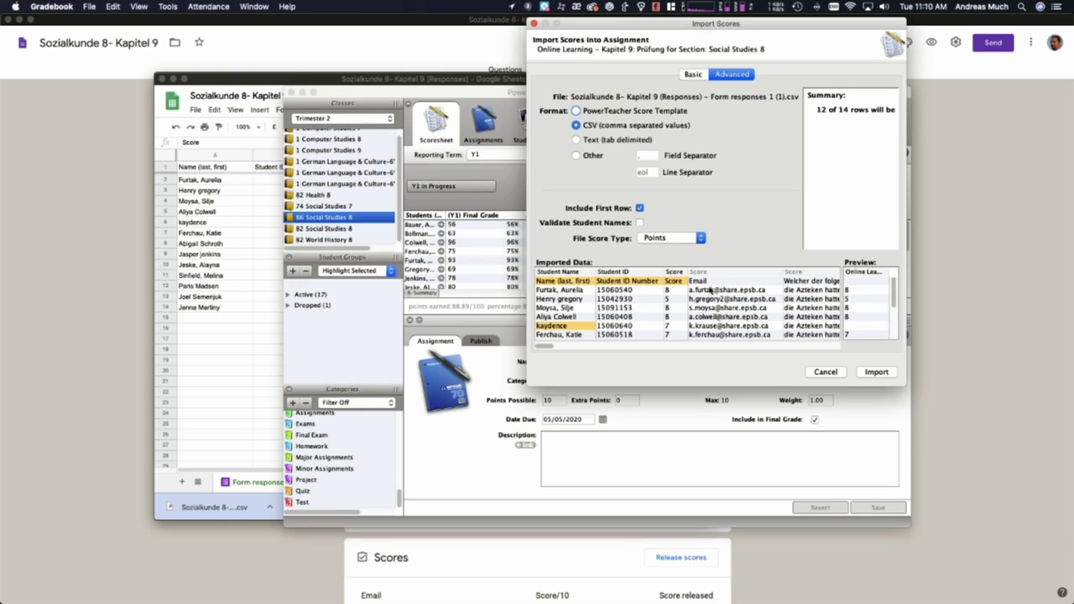
pyautogui.click(693, 74)
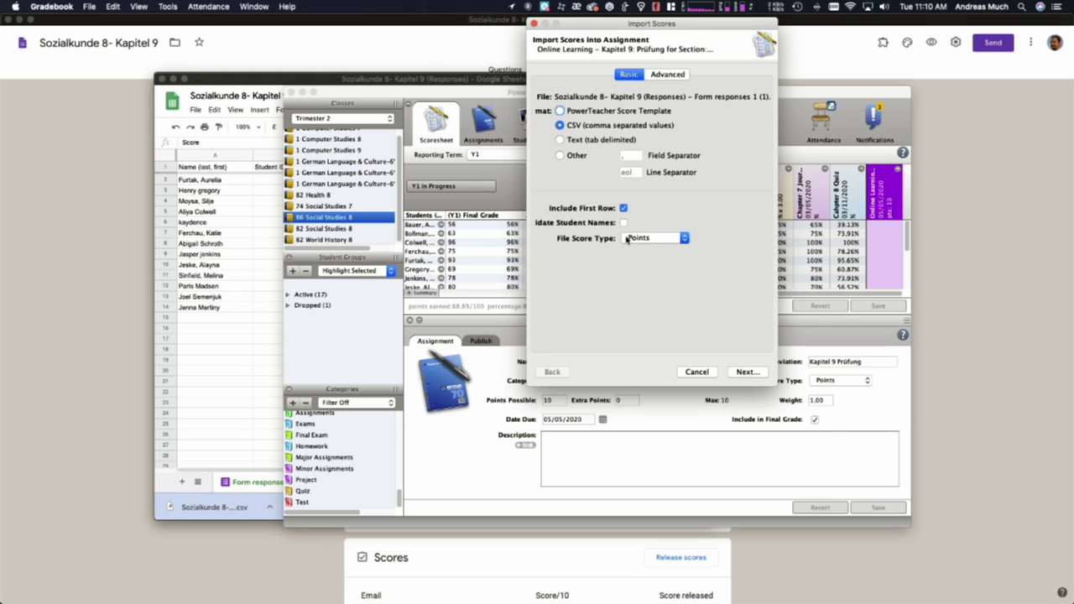
# - Leave Validate Student Names unchecked so 13 of 14 rows qualify, then import the scores
pyautogui.click(675, 76)
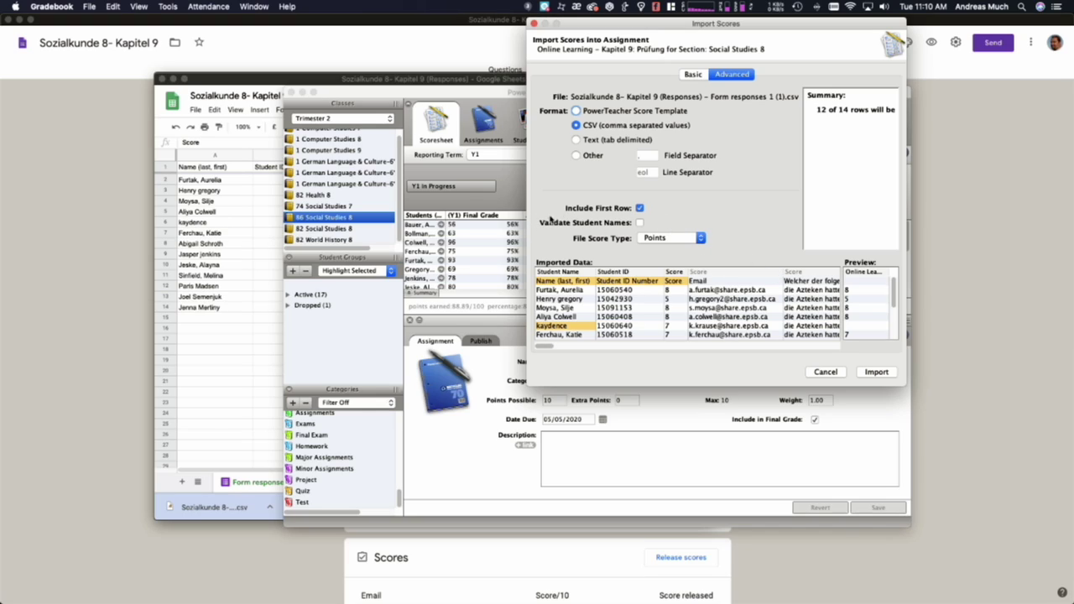
pyautogui.click(641, 223)
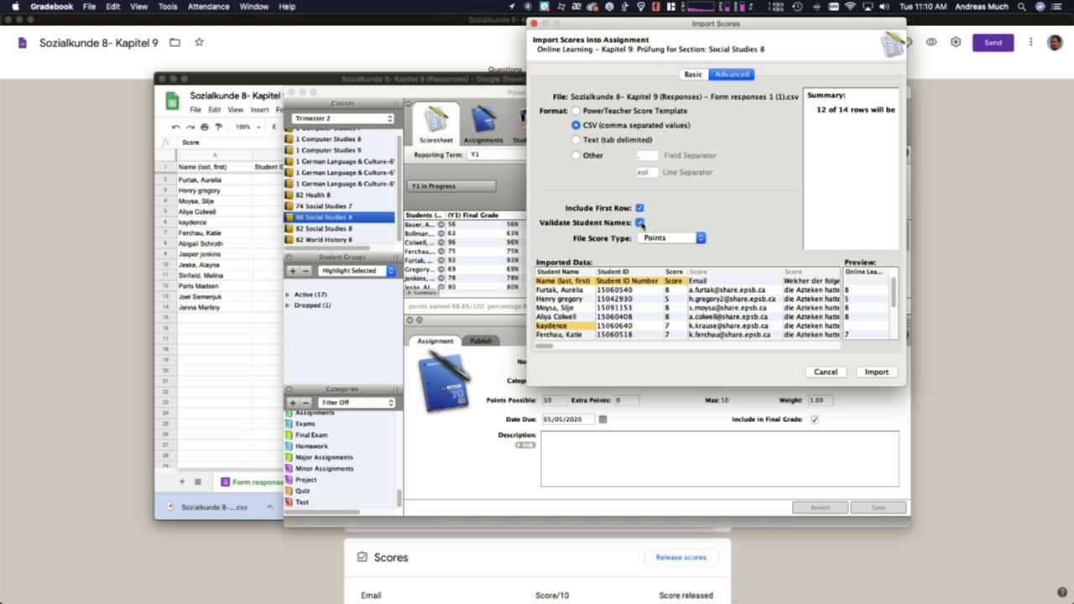
pyautogui.click(640, 222)
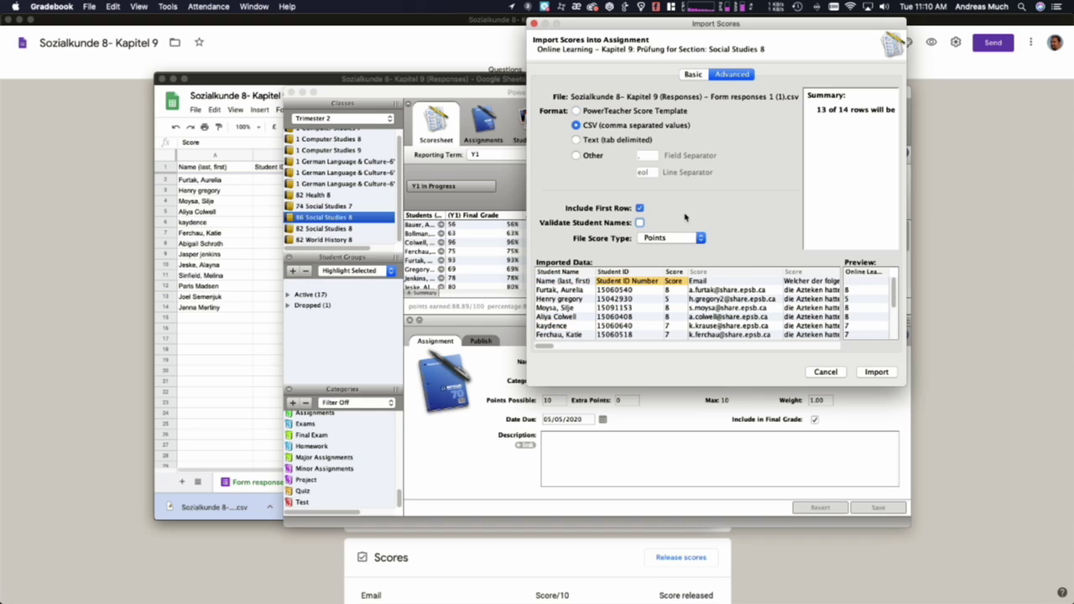
pyautogui.click(641, 223)
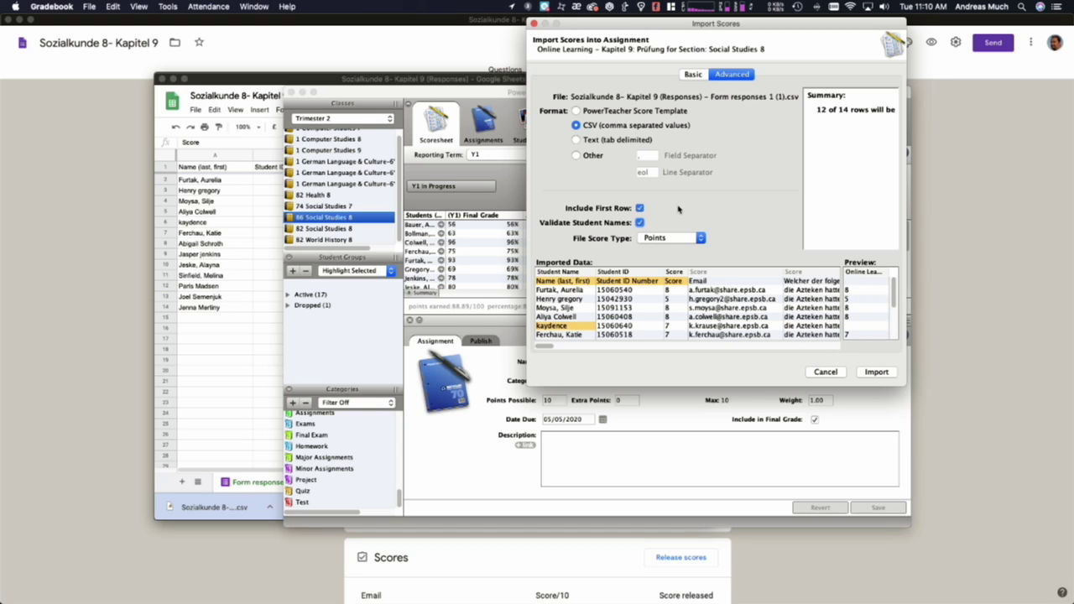
pyautogui.click(639, 222)
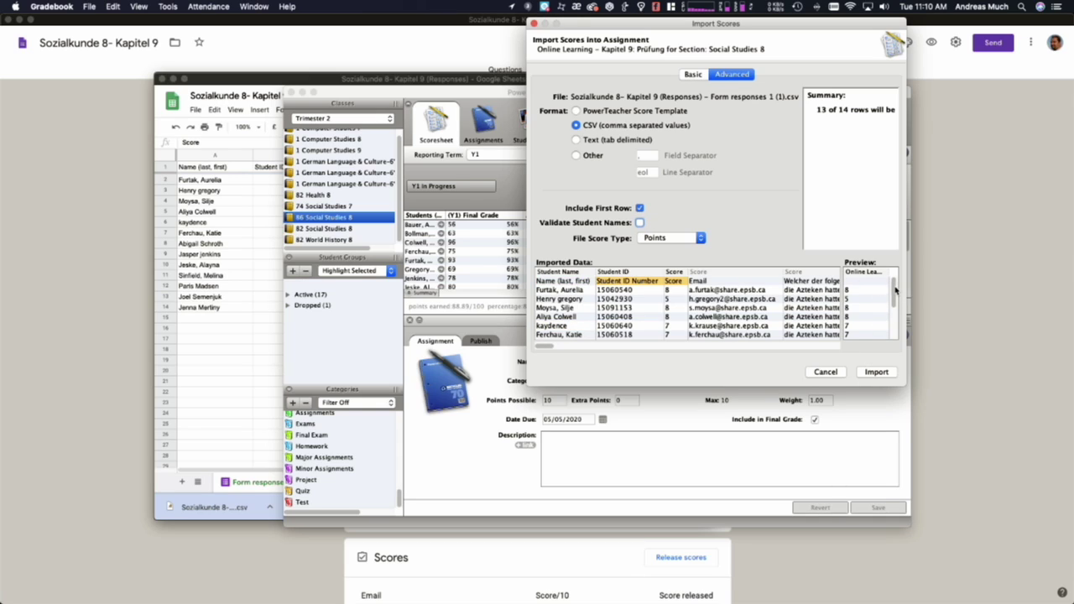
pyautogui.moveTo(898, 294); pyautogui.dragTo(894, 334)
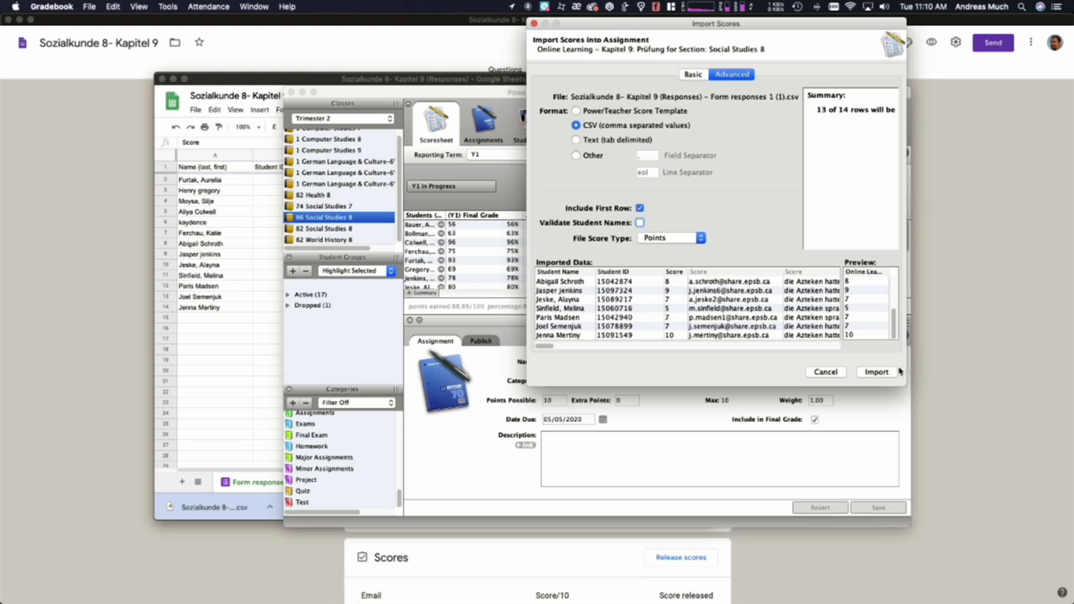
pyautogui.click(895, 374)
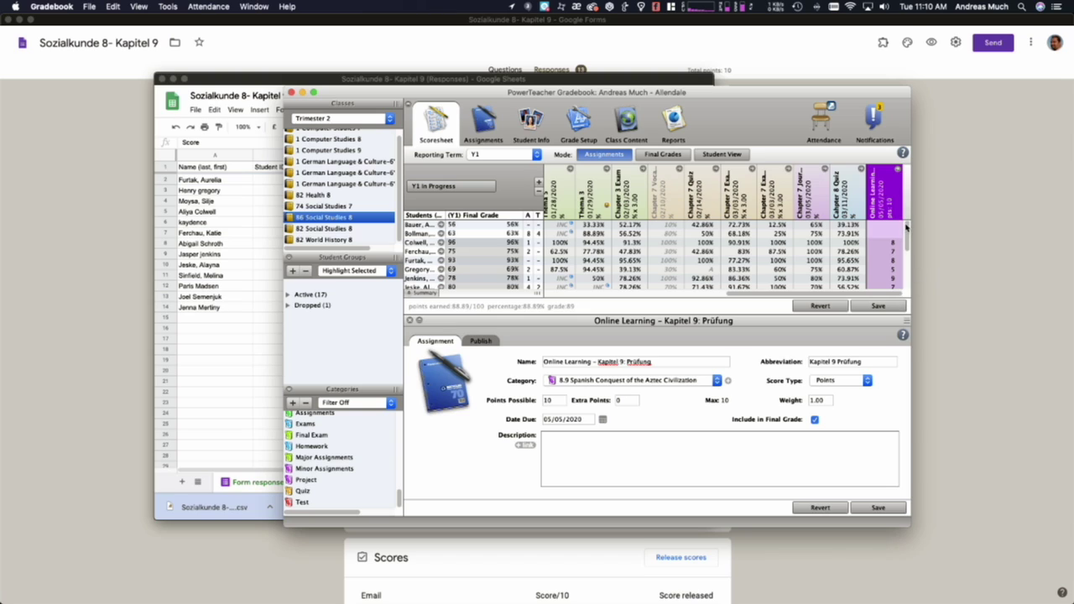
# - Save the imported quiz scores (e.g. 7, 10, 8) in the Kapitel 9: Prüfung column
pyautogui.moveTo(906, 227); pyautogui.dragTo(912, 302)
pyautogui.click(897, 323)
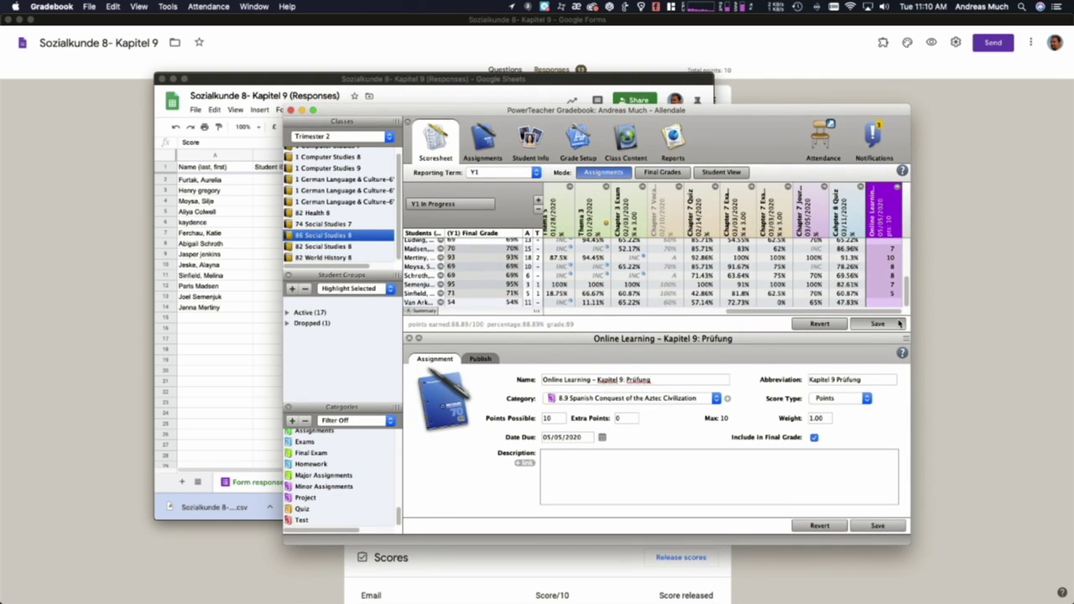